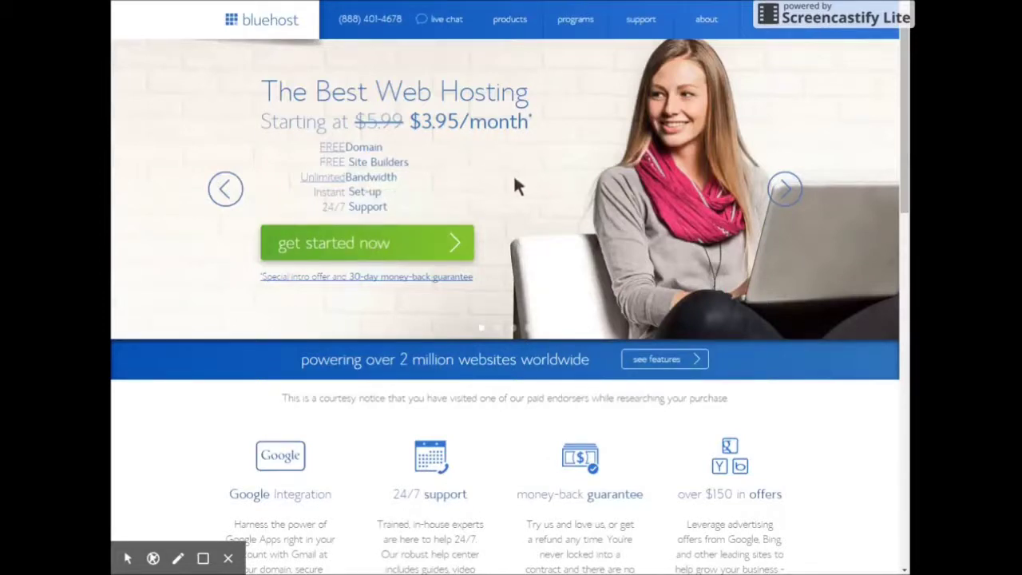
Start the hosting sign-up from the Bluehost home page to reach the plan comparison
left_click(392, 243)
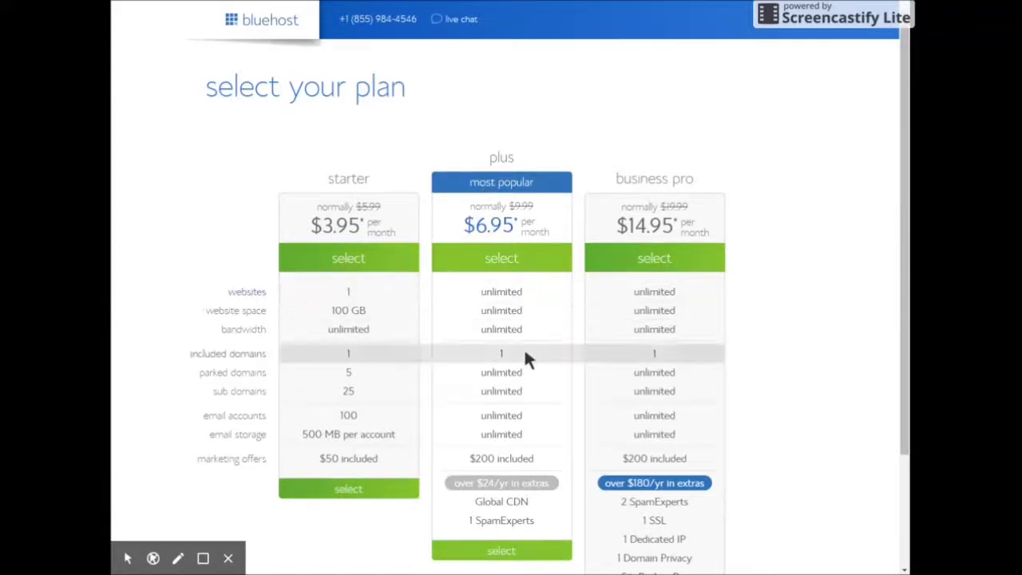
Choose the Starter plan and check that sarahsfavoriterecipes.com is available as the new domain
left_click(355, 495)
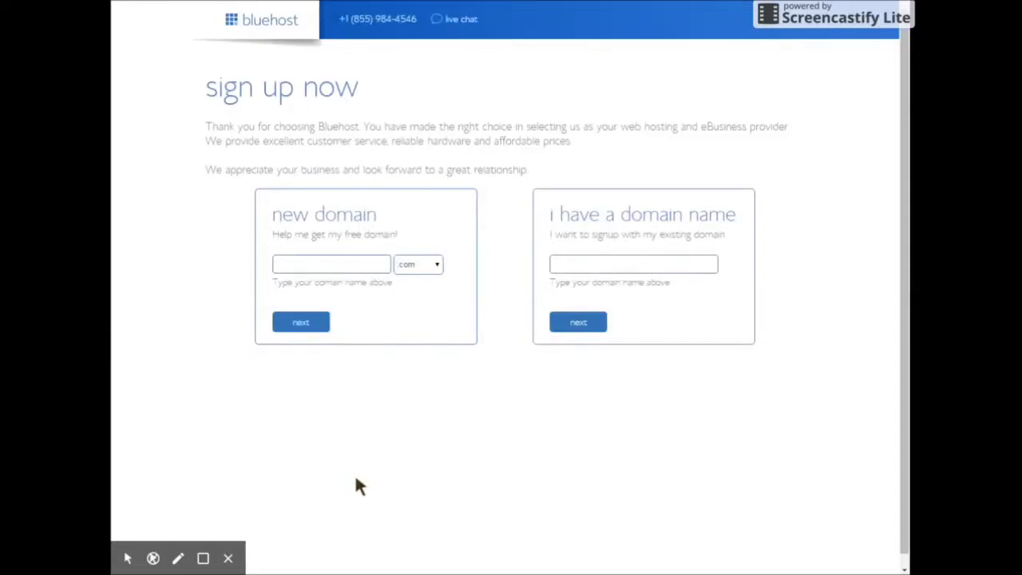
left_click(324, 264)
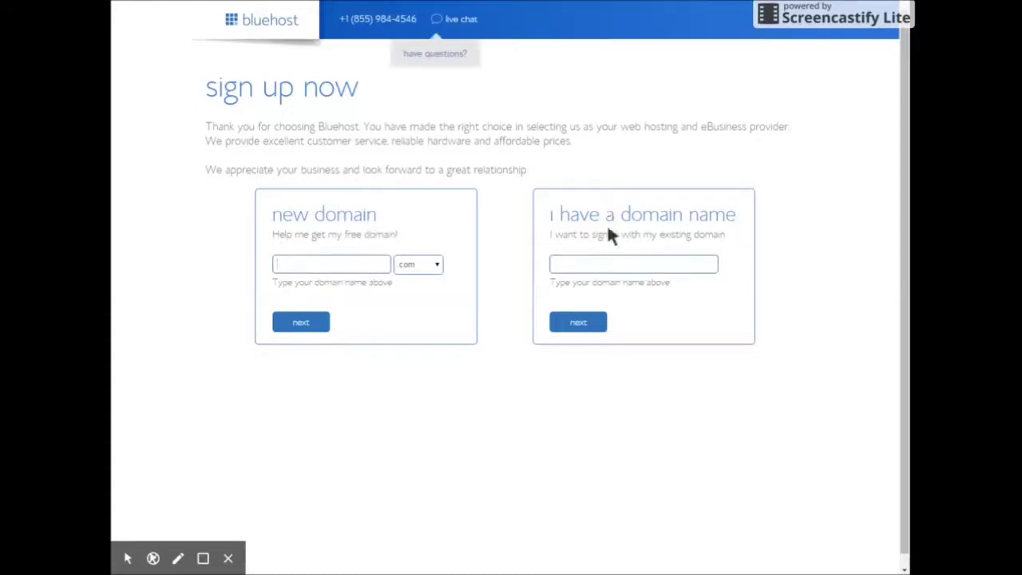
left_click(605, 271)
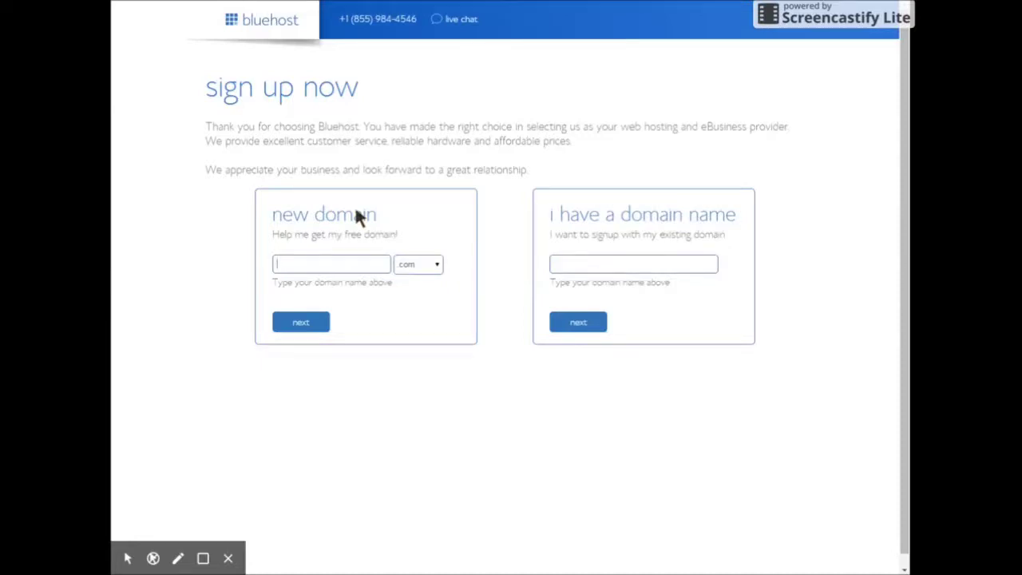
type("sarahsfavoriterecipes")
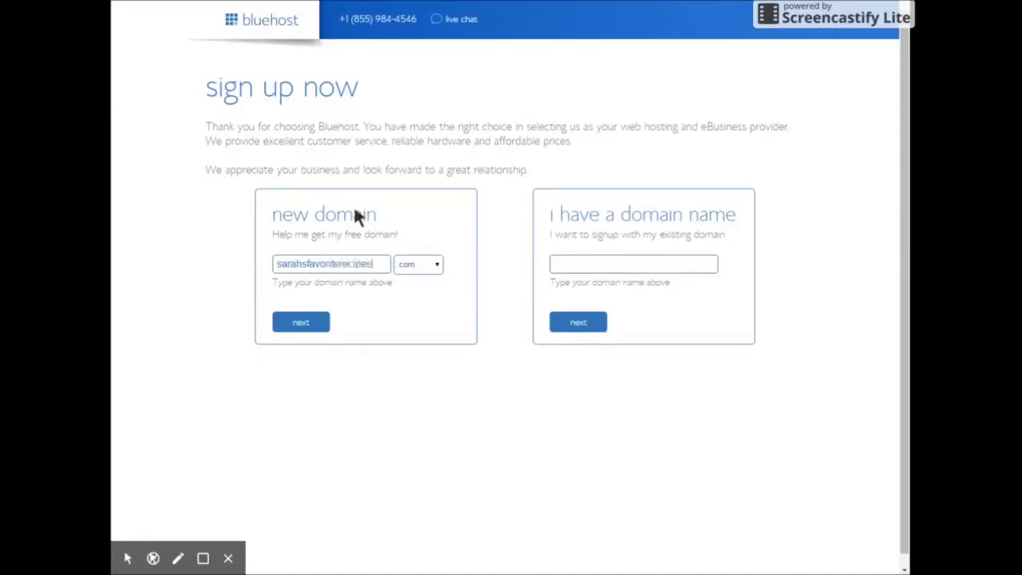
left_click(310, 327)
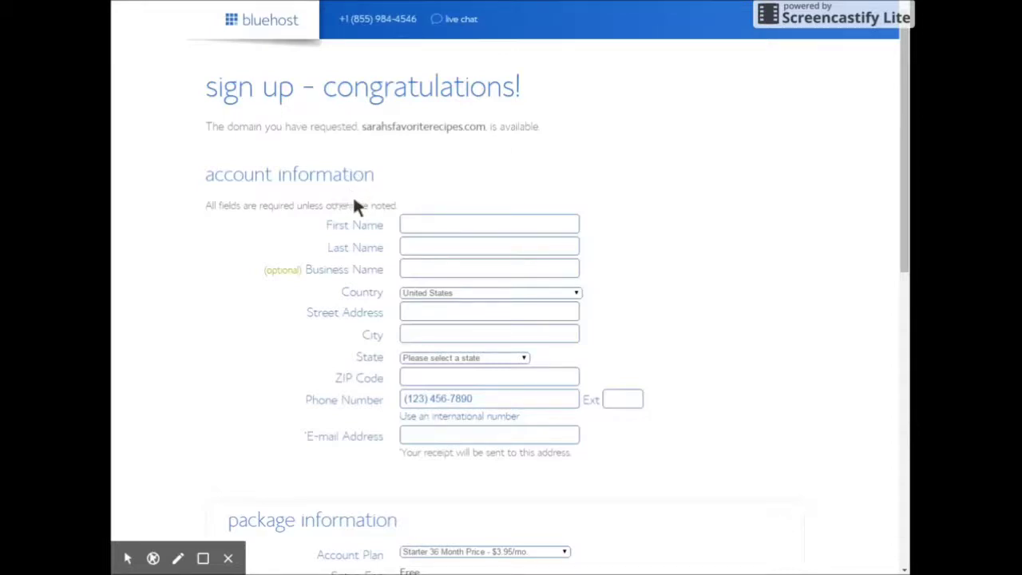
Scroll down to the package information section of the sign-up form
scroll(687, 144, "down", 6)
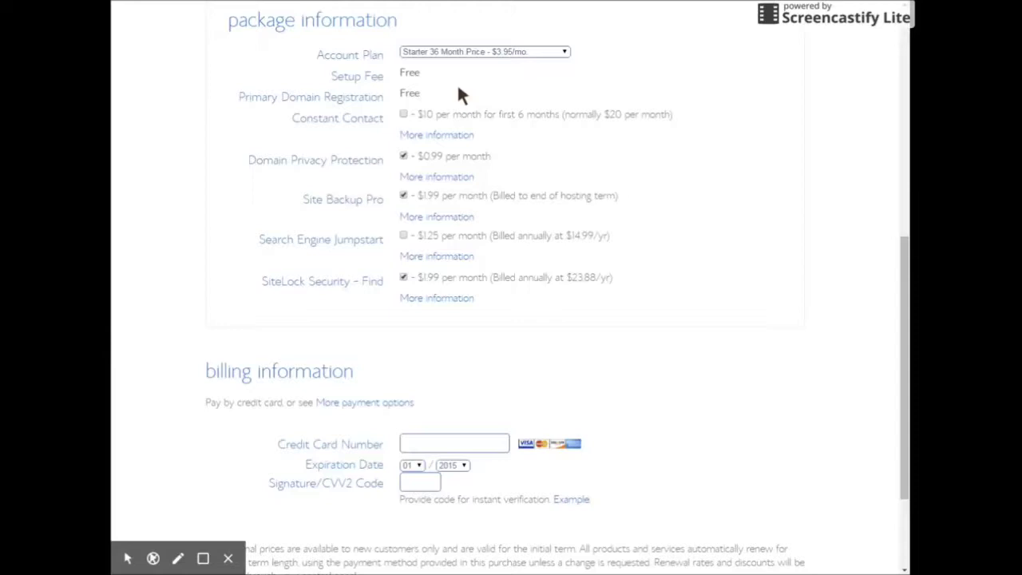
Remove the Domain Privacy Protection and Site Backup Pro add-ons from the order
left_click(403, 156)
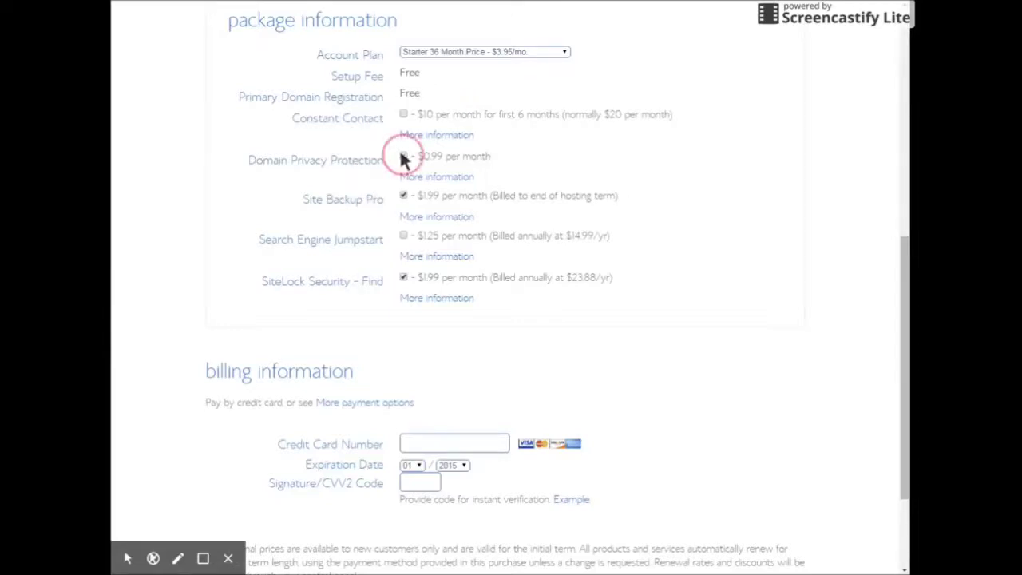
left_click(404, 195)
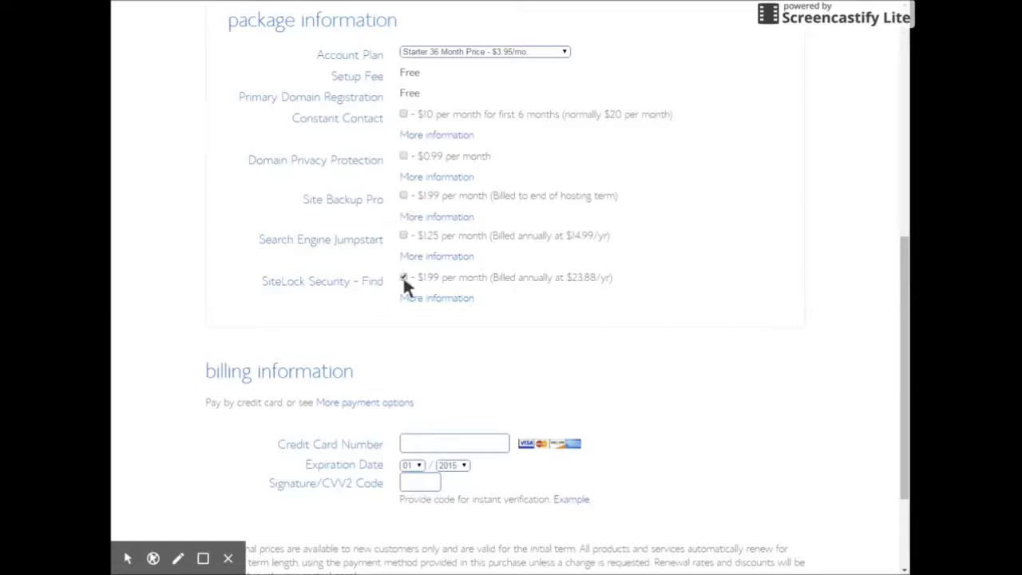
scroll(304, 312, "down", 2)
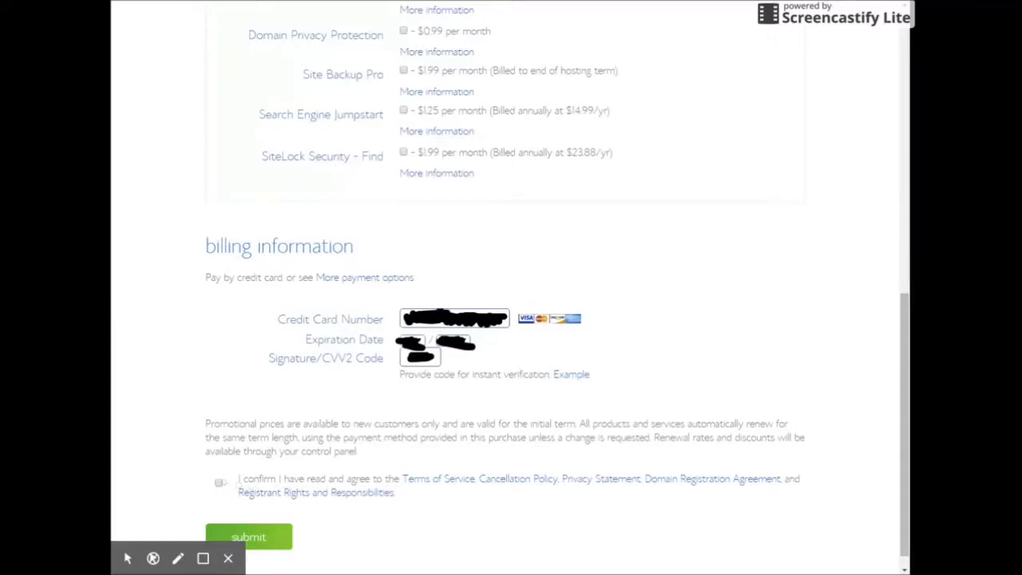
Enter the card details, accept the terms of service, and submit the order
left_click(222, 482)
left_click(177, 558)
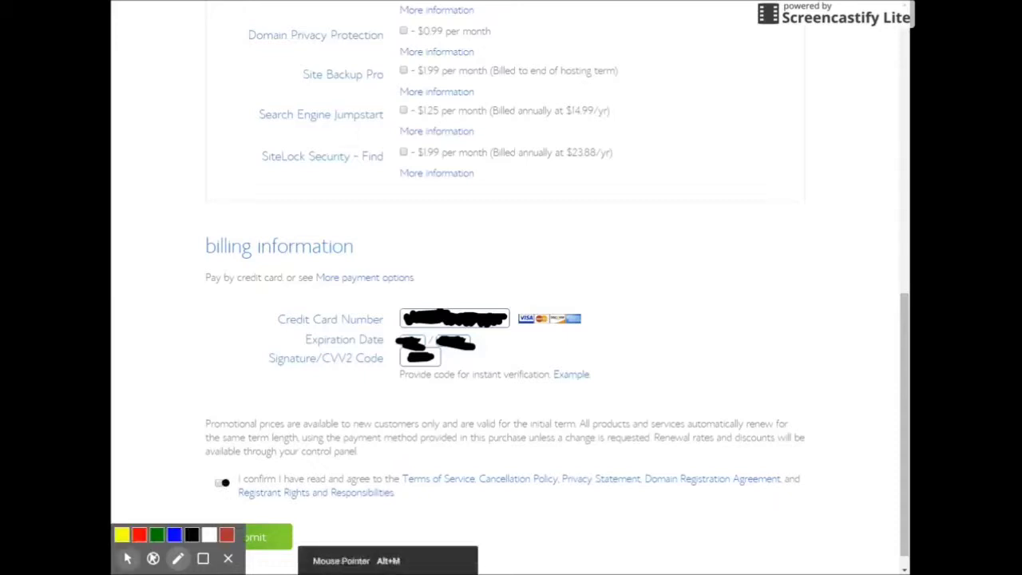
left_click(128, 558)
left_click(222, 484)
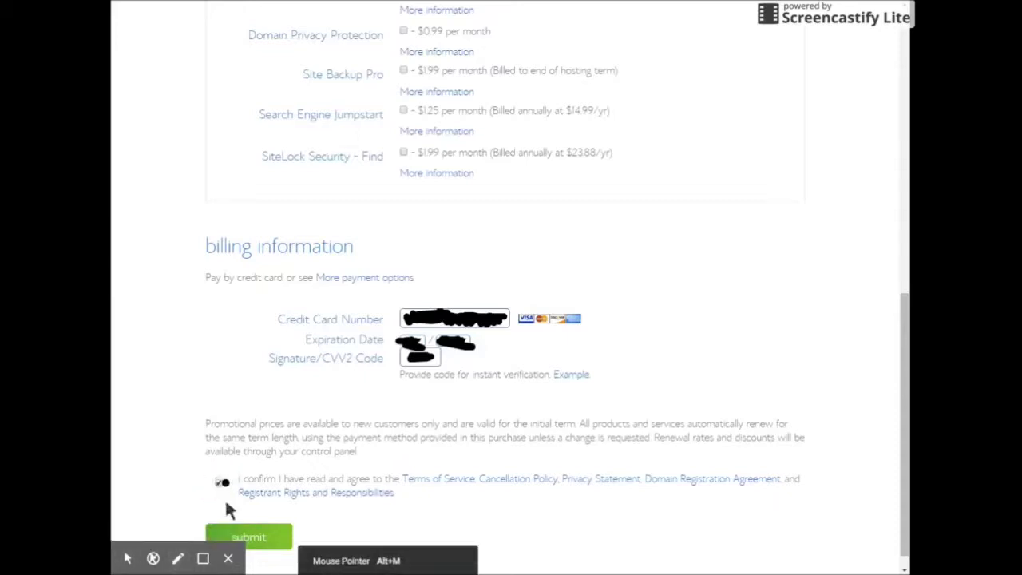
left_click(255, 535)
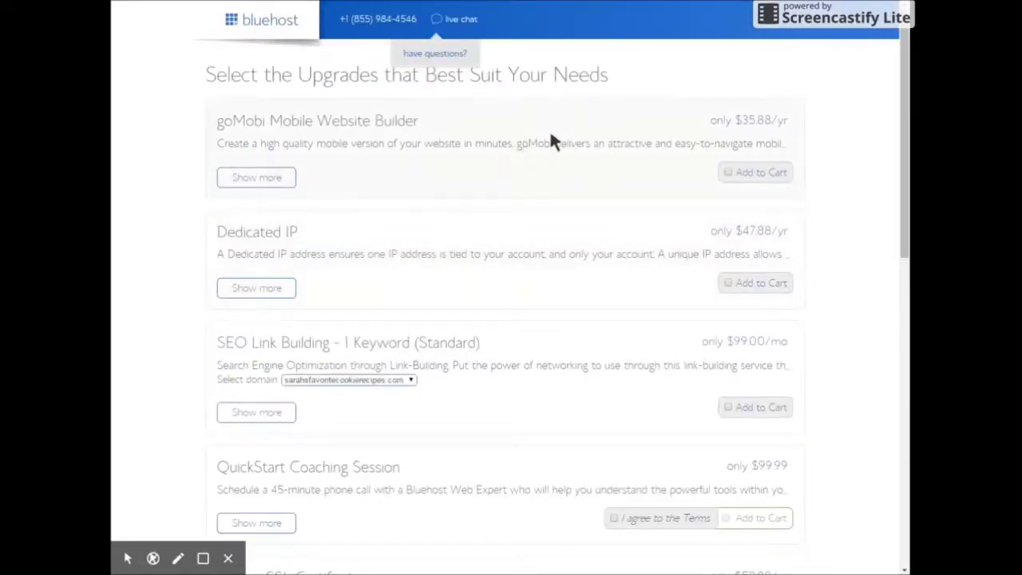
Skip all upgrade offers and complete the order with $0.00 in upgrades
scroll(543, 148, "down", 5)
scroll(540, 159, "down", 4)
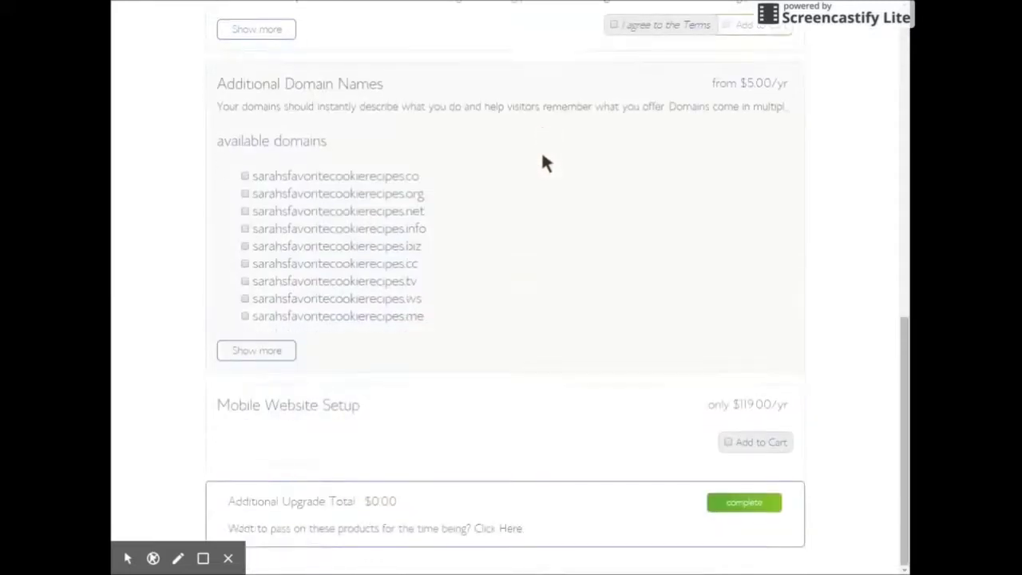
left_click(732, 505)
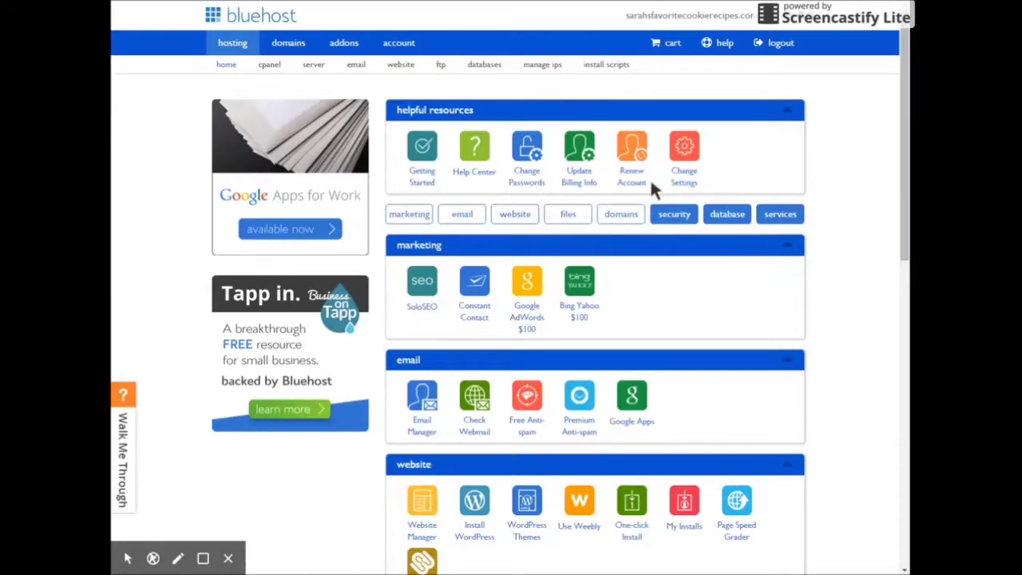
Open Install WordPress from the cPanel website section to reach the MOJO Marketplace page
scroll(651, 184, "down", 1)
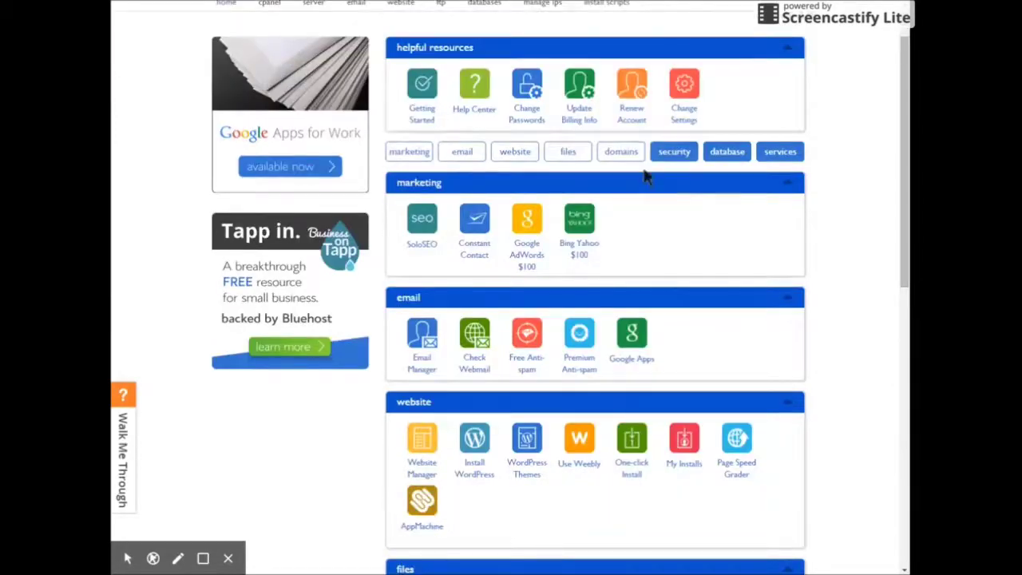
scroll(646, 176, "down", 2)
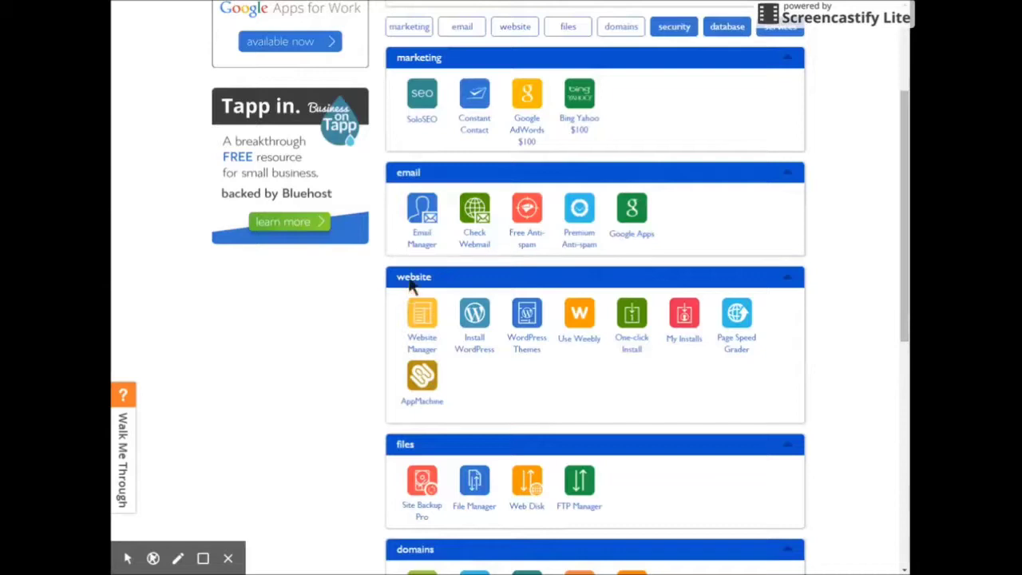
left_click(475, 324)
left_click(469, 339)
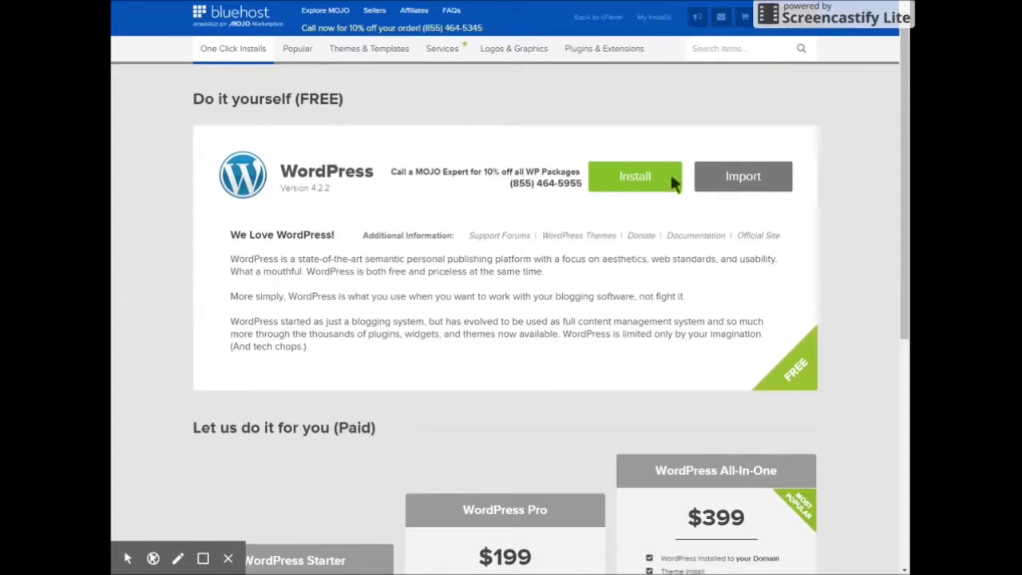
Install WordPress free on the chosen domain after checking it and accepting the GPLv2 terms
left_click(638, 182)
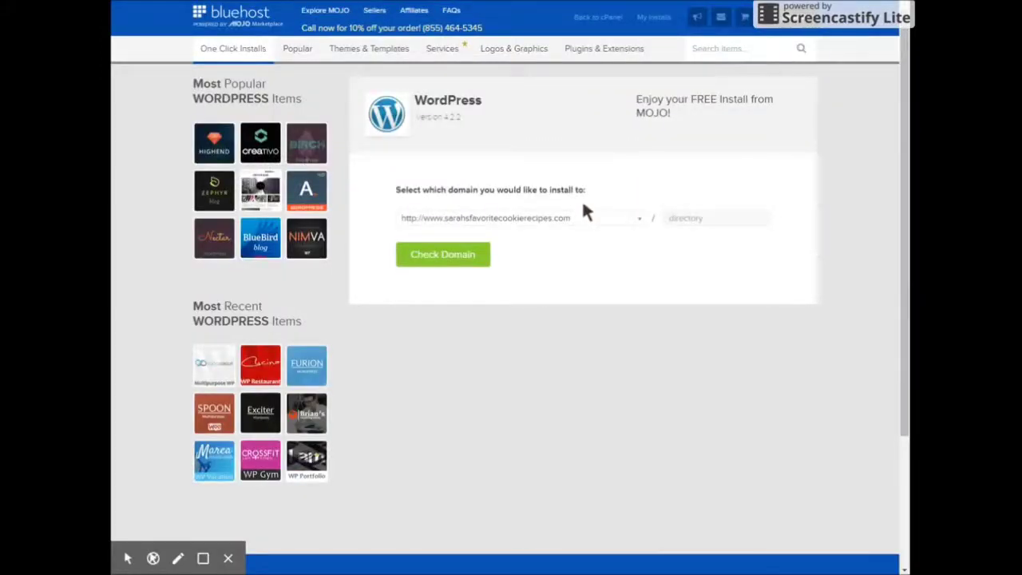
left_click(443, 255)
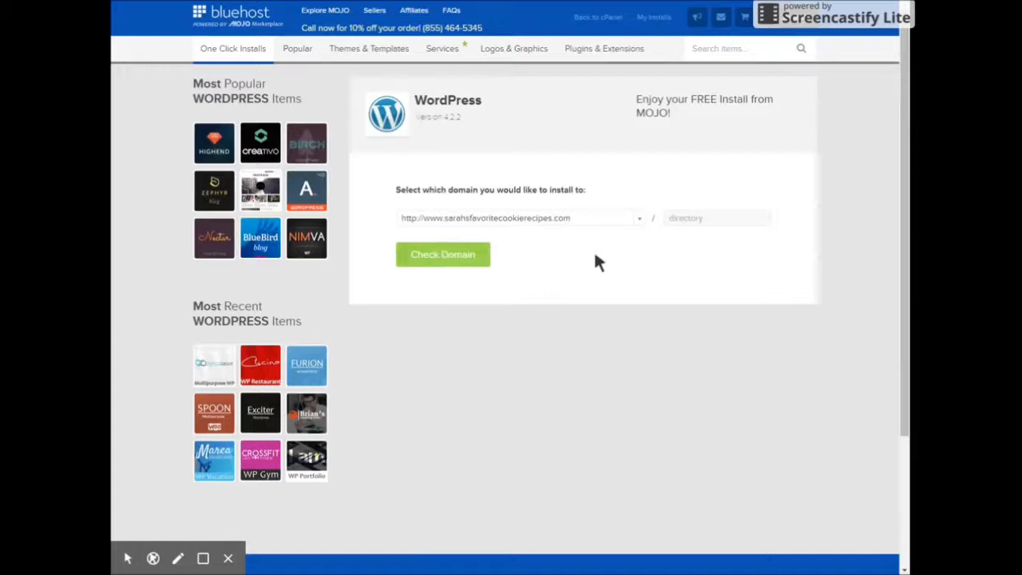
left_click(467, 259)
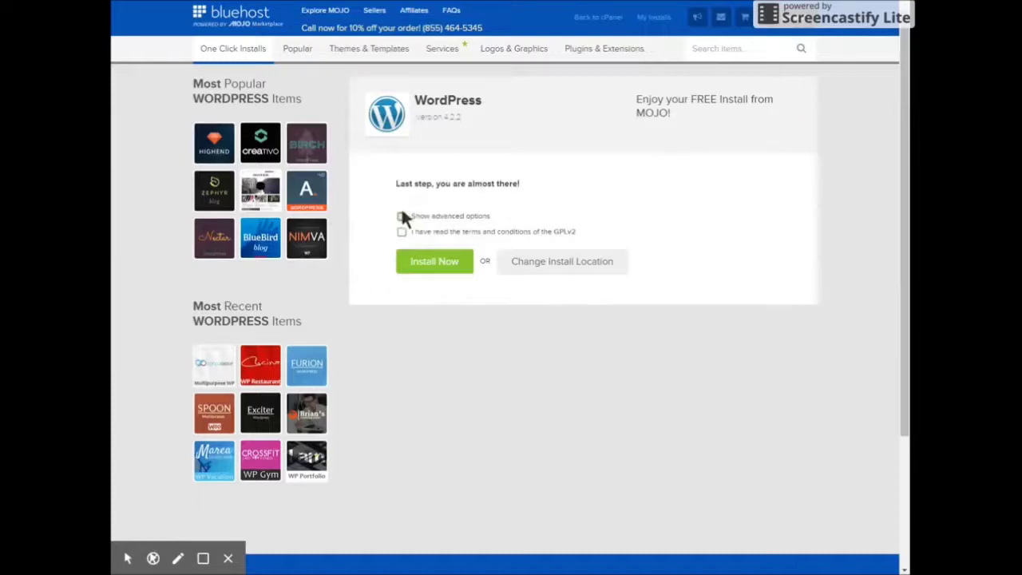
left_click(402, 231)
left_click(441, 272)
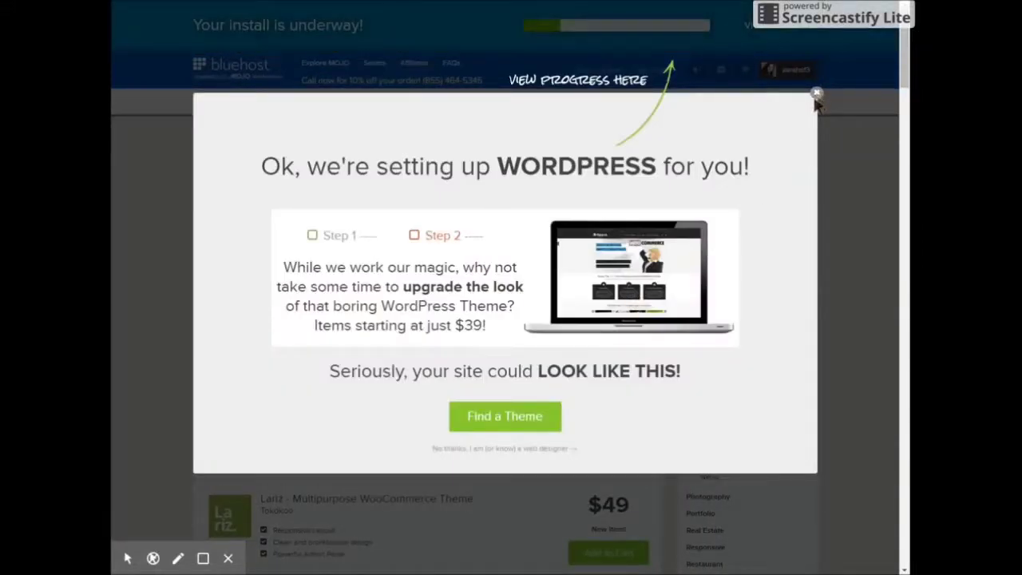
Dismiss the theme offer and view the finished install's login credentials in the Notification Center
left_click(816, 94)
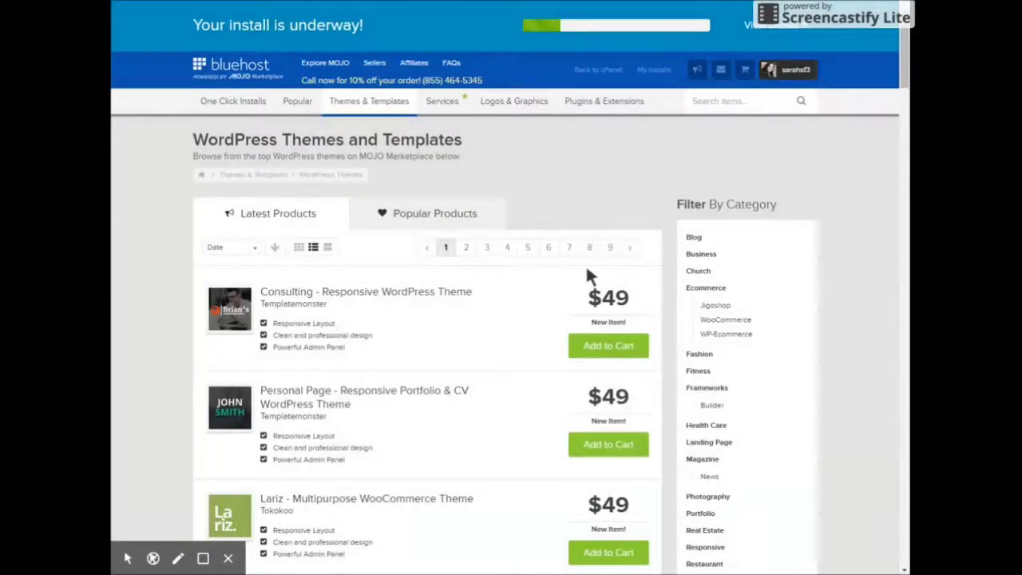
scroll(519, 320, "down", 2)
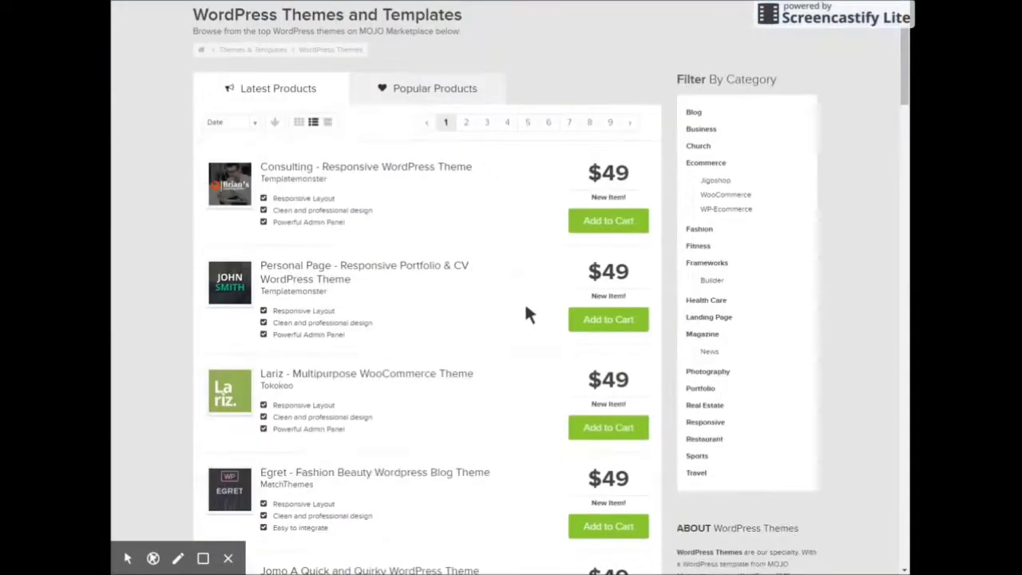
scroll(529, 313, "up", 2)
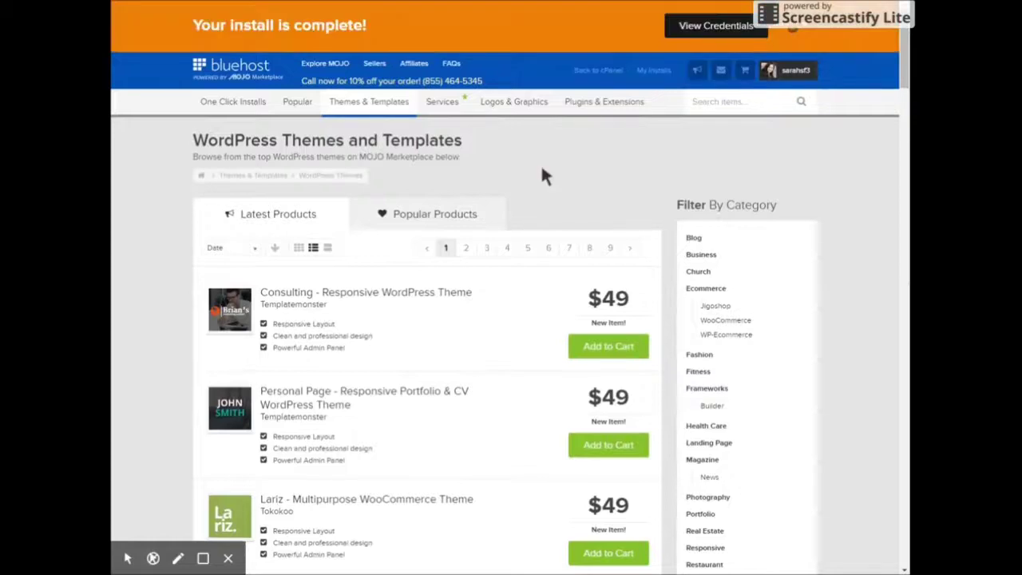
left_click(708, 27)
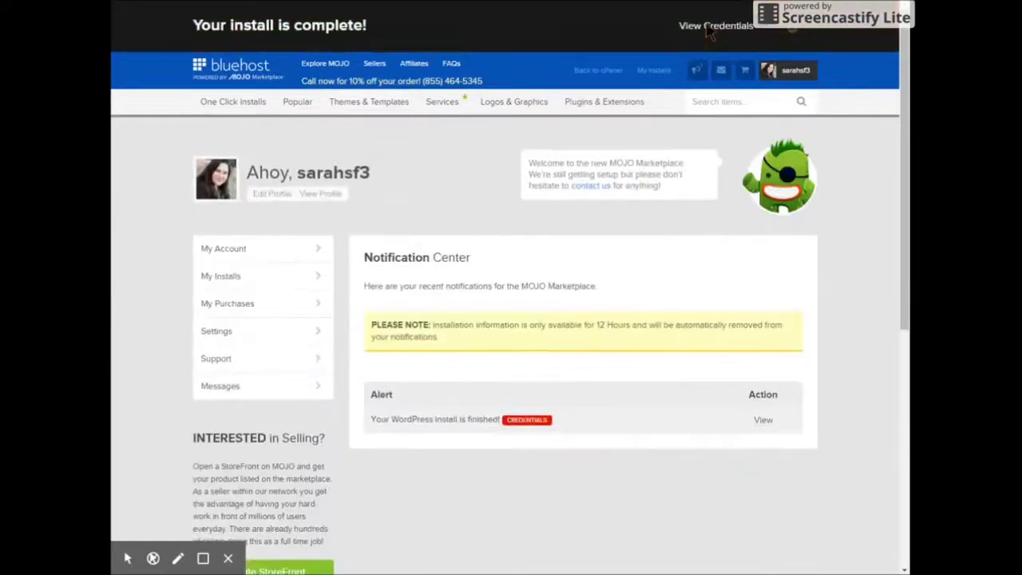